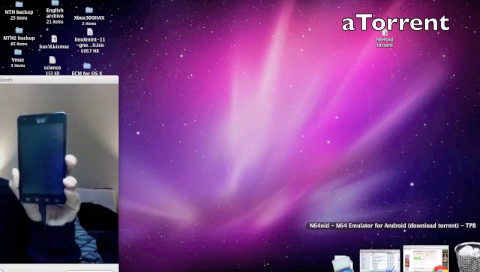
Restore the browser showing the N64oid Android emulator torrent page beside Photo Booth.
click(383, 255)
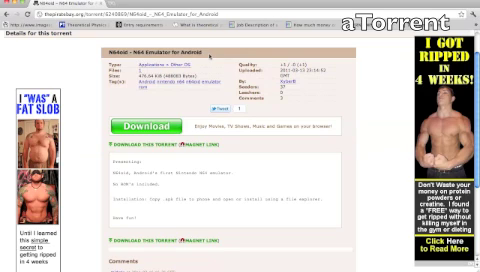
scroll(200, 130, down, 3)
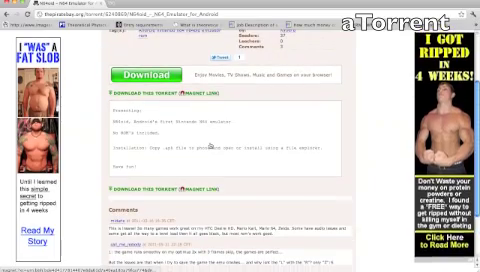
scroll(211, 147, up, 3)
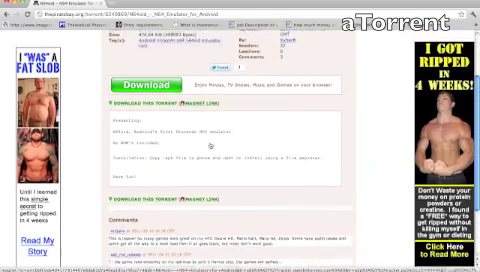
scroll(211, 147, up, 3)
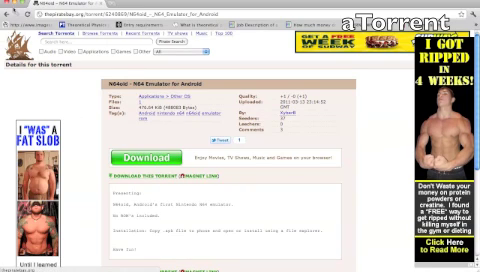
Minimise the browser to the Dock after reviewing the N64oid torrent details.
click(16, 4)
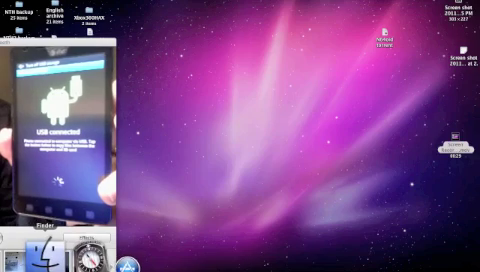
Copy the Kirby 64 ROM from NTH backup > N64 onto the NO NAME drive and select it there.
click(45, 252)
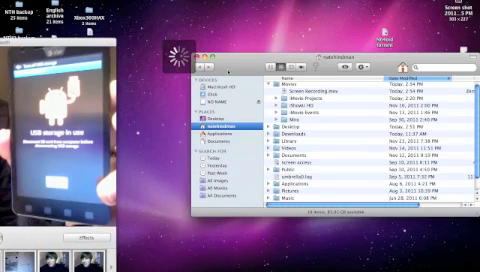
drag(230, 62, 250, 18)
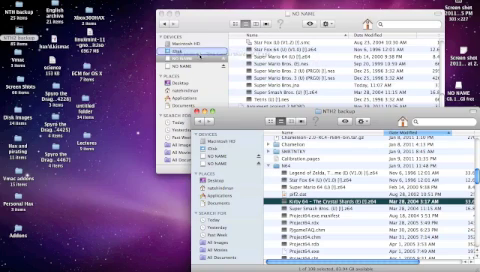
drag(215, 103, 215, 160)
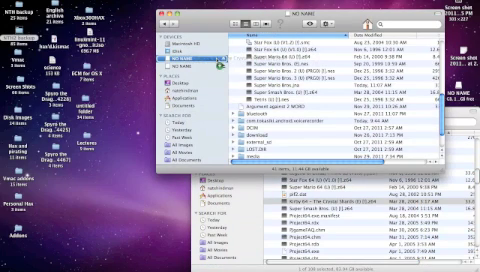
drag(220, 62, 222, 60)
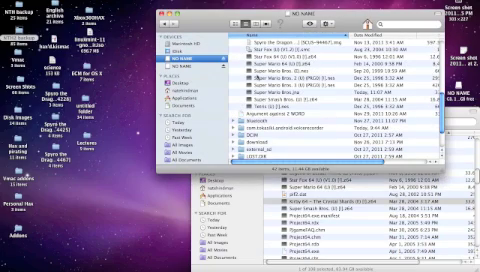
scroll(300, 90, up, 5)
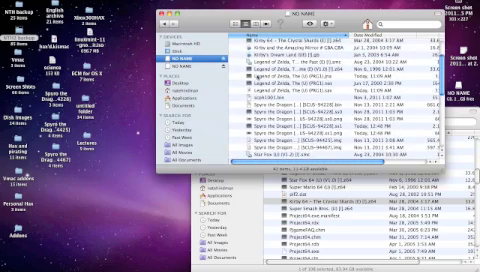
scroll(300, 90, up, 4)
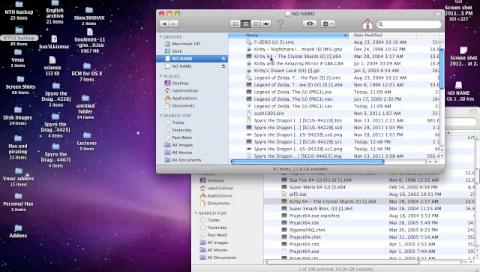
click(268, 57)
scroll(300, 90, right, 5)
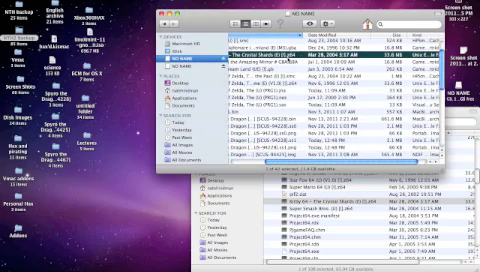
scroll(300, 90, left, 5)
Close the NO NAME drive's Finder window with Cmd+W.
key(super+w)
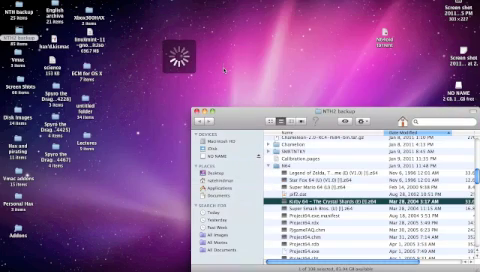